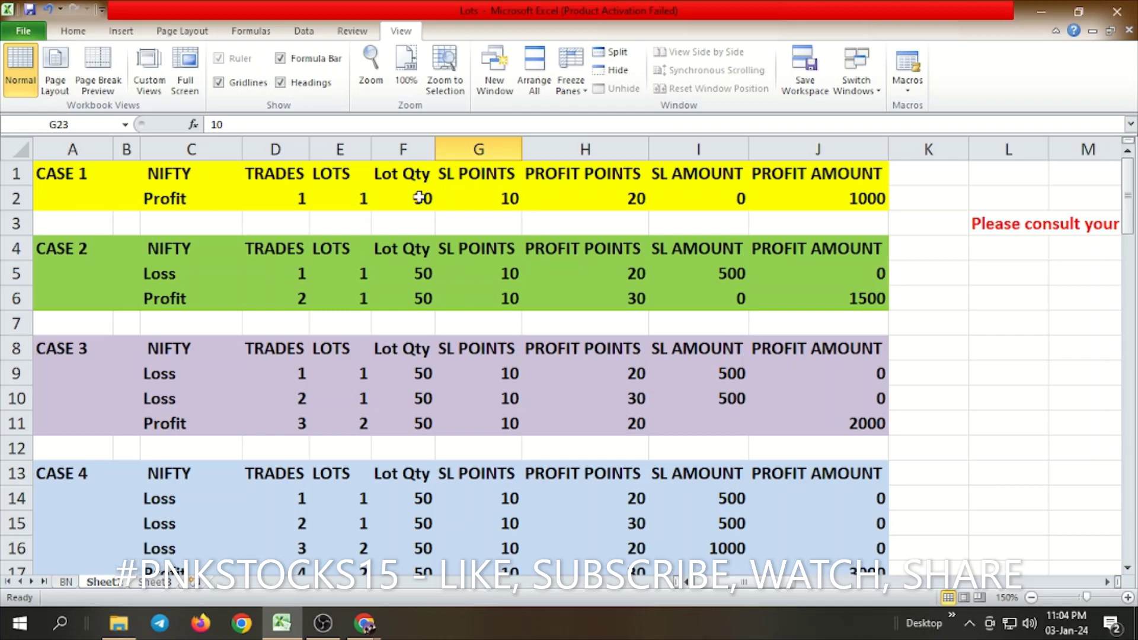
Examine the SL POINTS values for Cases 1 to 3 in the one-lot NIFTY block
left_click(481, 178)
left_click(484, 202)
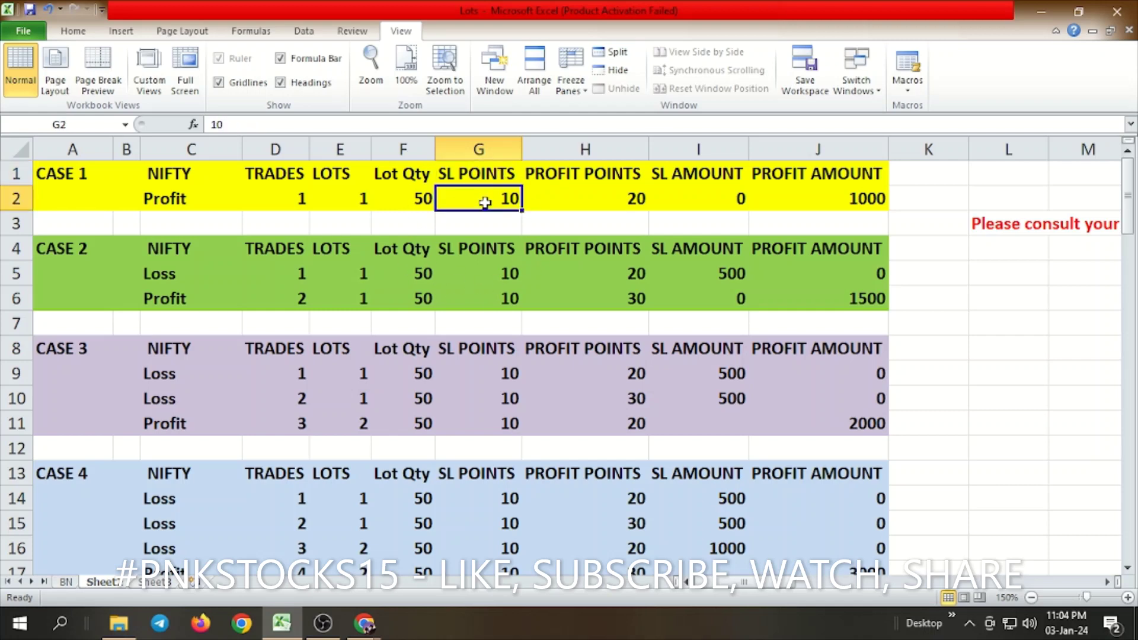
left_click(464, 279)
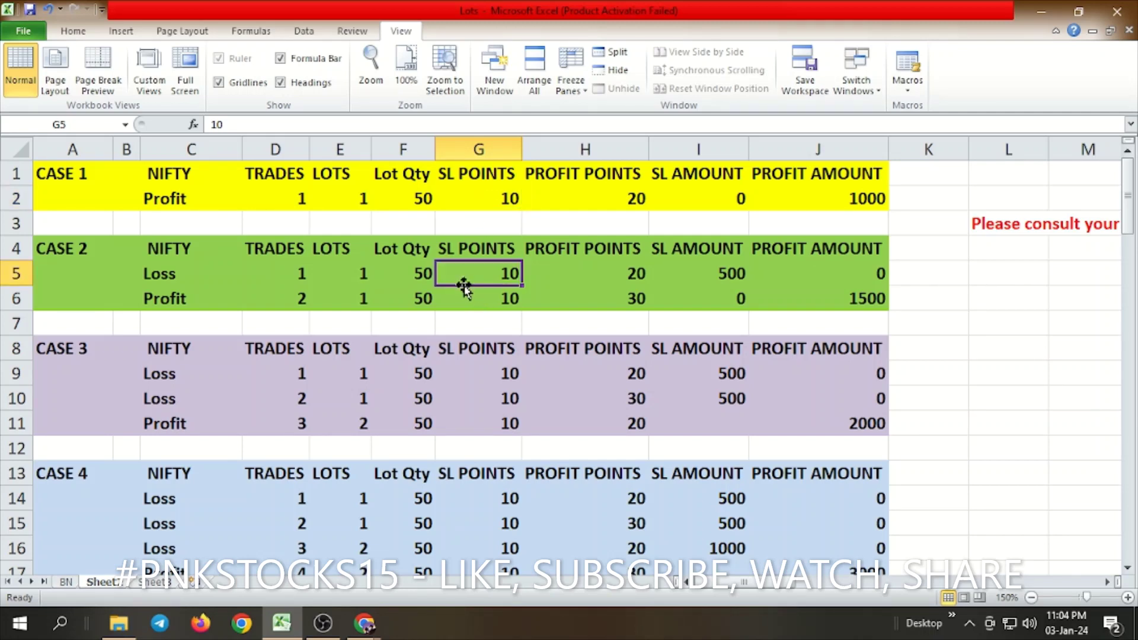
left_click(469, 190)
left_click(471, 265)
left_click(473, 198)
left_click(472, 267)
left_click(477, 393)
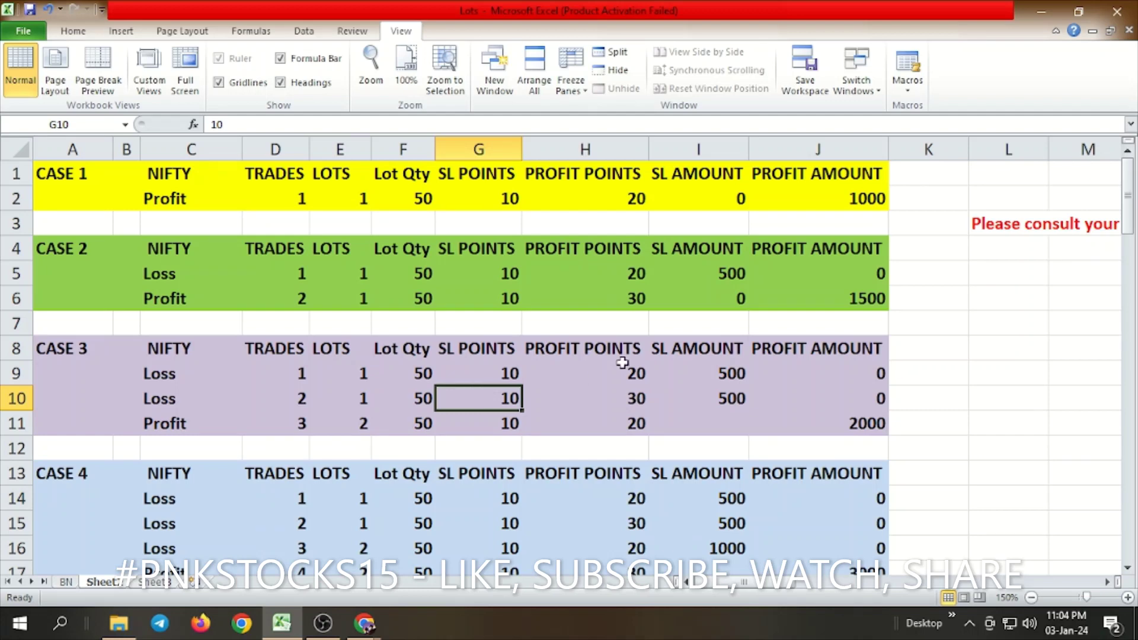
Compare the SL AMOUNT and PROFIT AMOUNT cells of Cases 1 and 2 in the one-lot block
left_click(872, 193)
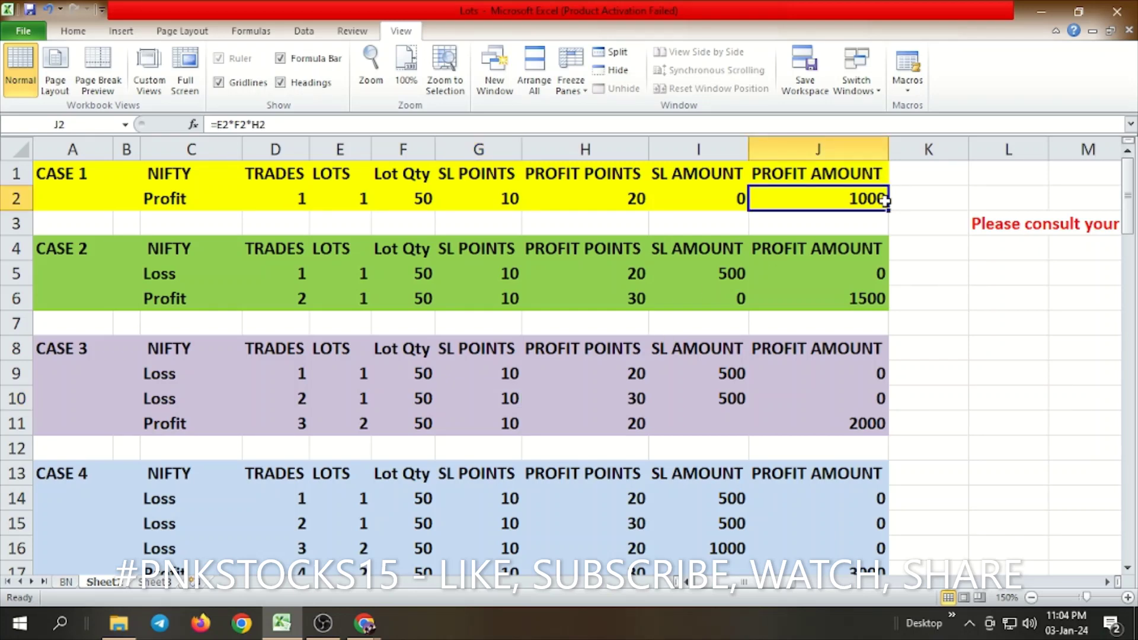
left_click(680, 191)
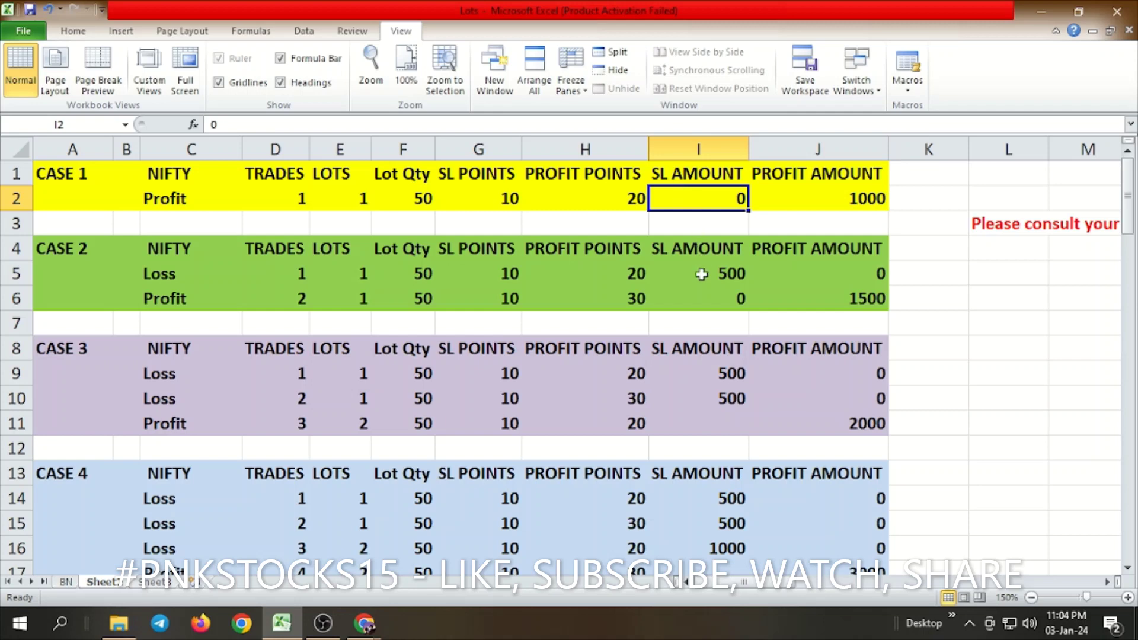
left_click(701, 298)
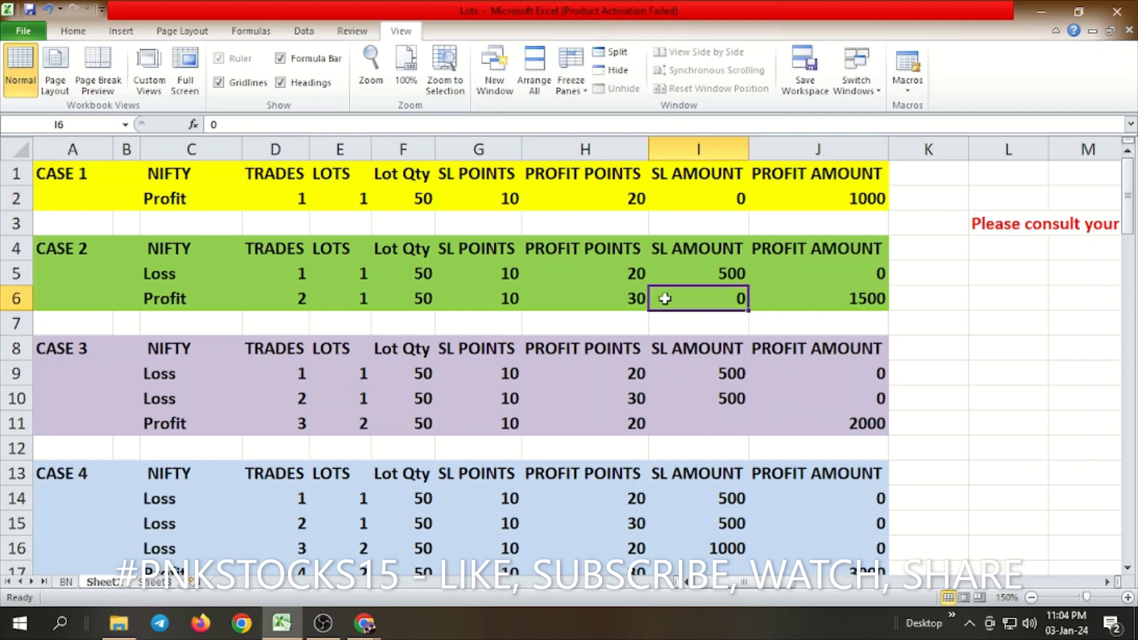
left_click(870, 304)
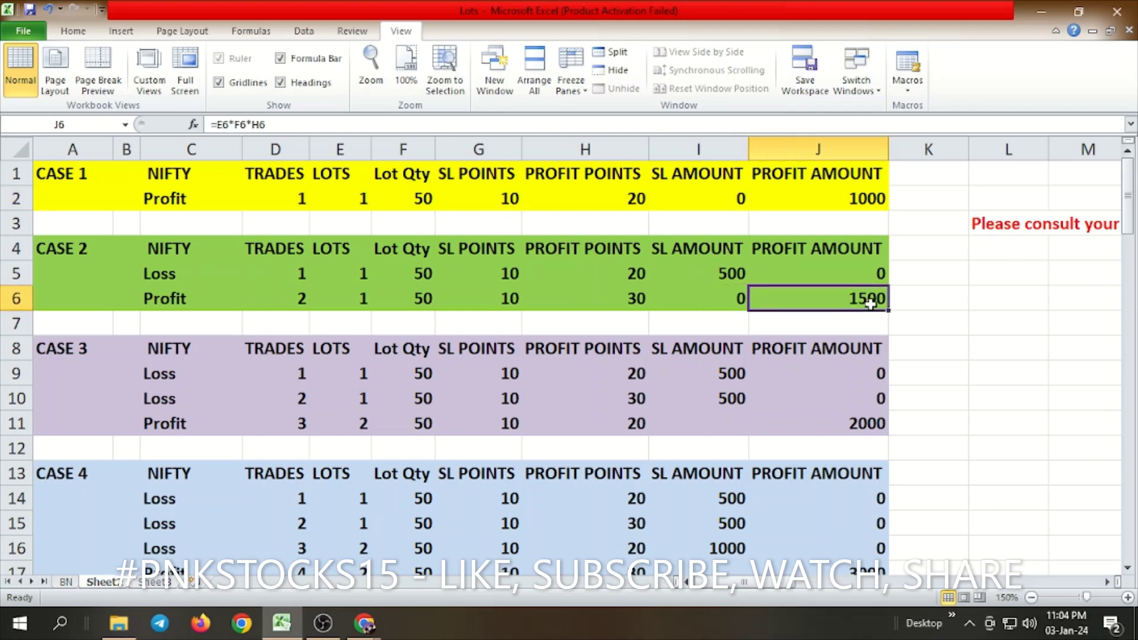
left_click(726, 268)
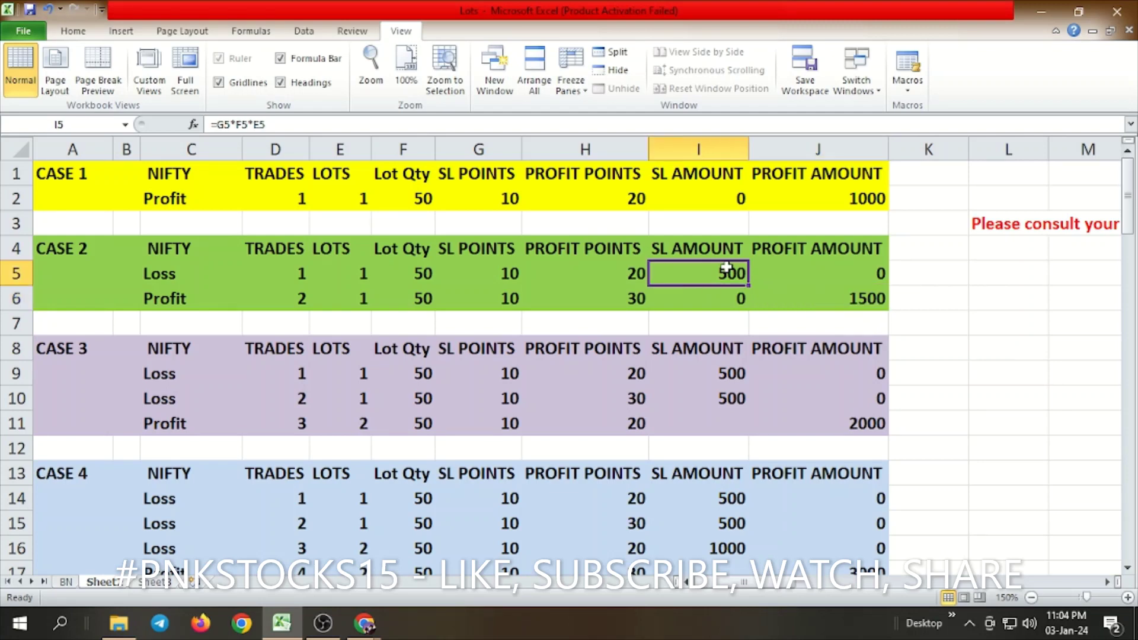
left_click(832, 300)
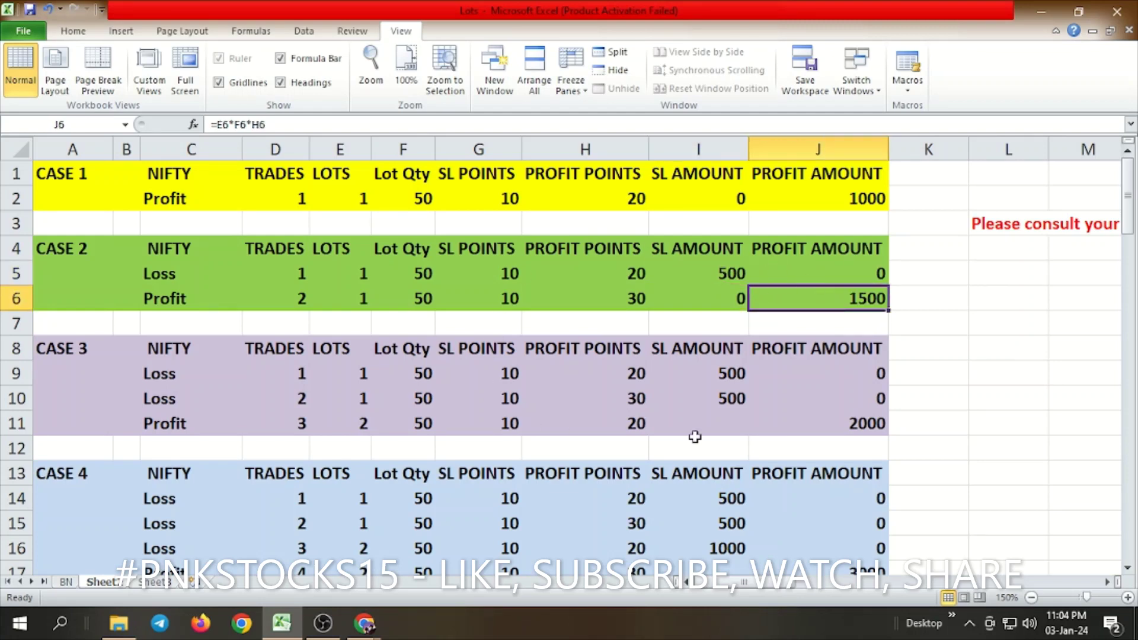
Inspect the SL POINTS and PROFIT POINTS of the losing trades in Case 5 of the first block
scroll(645, 354, "down", 5)
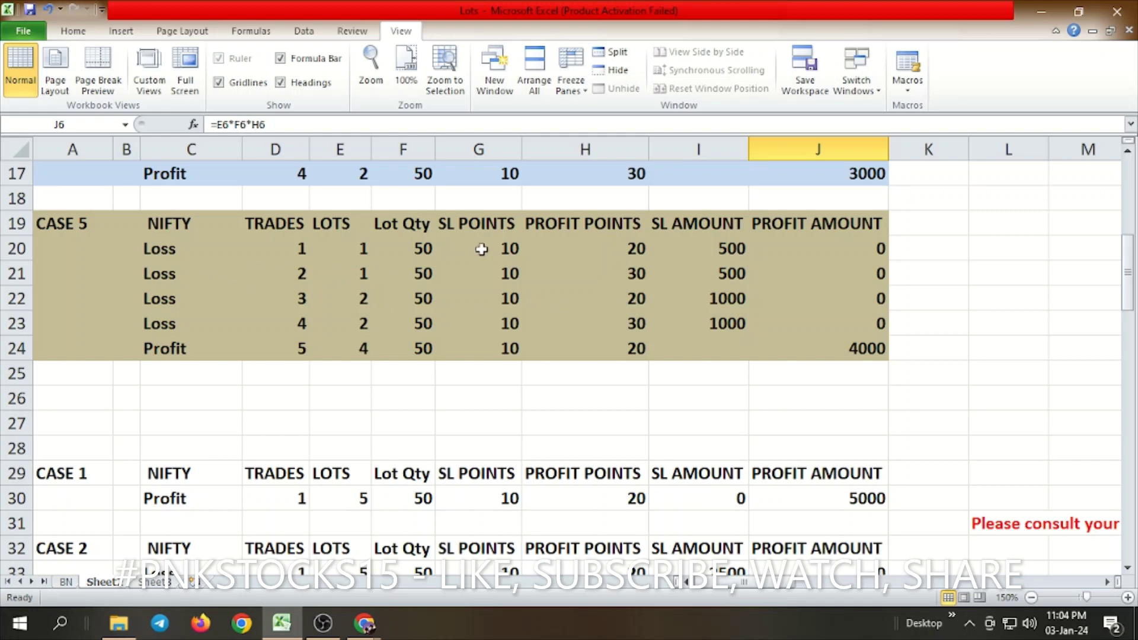
left_click(509, 248)
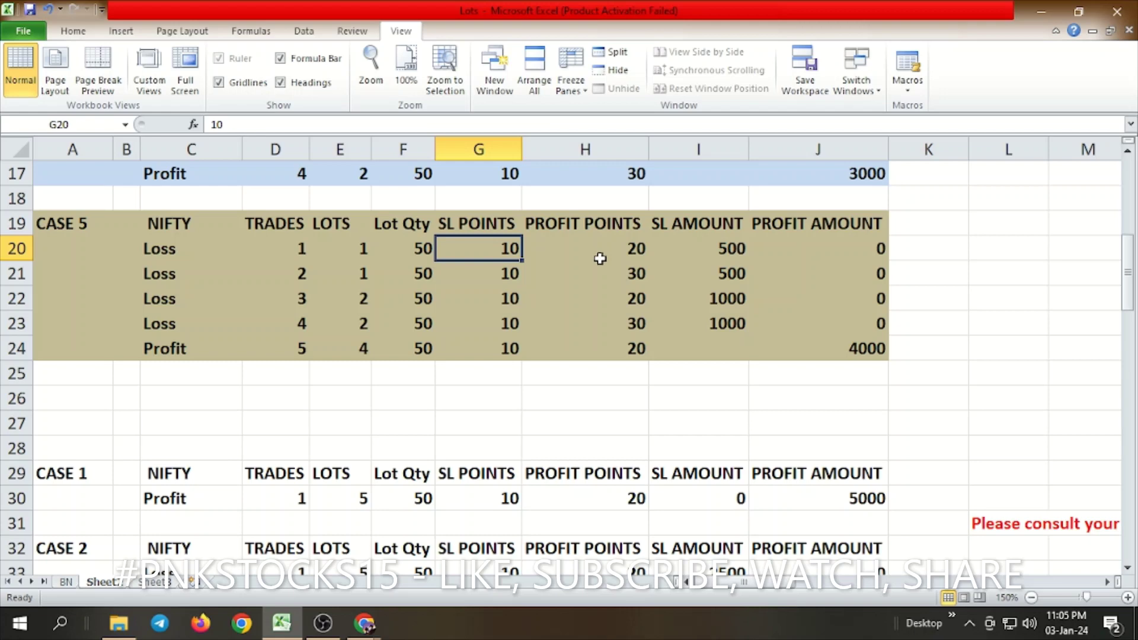
left_click(638, 249)
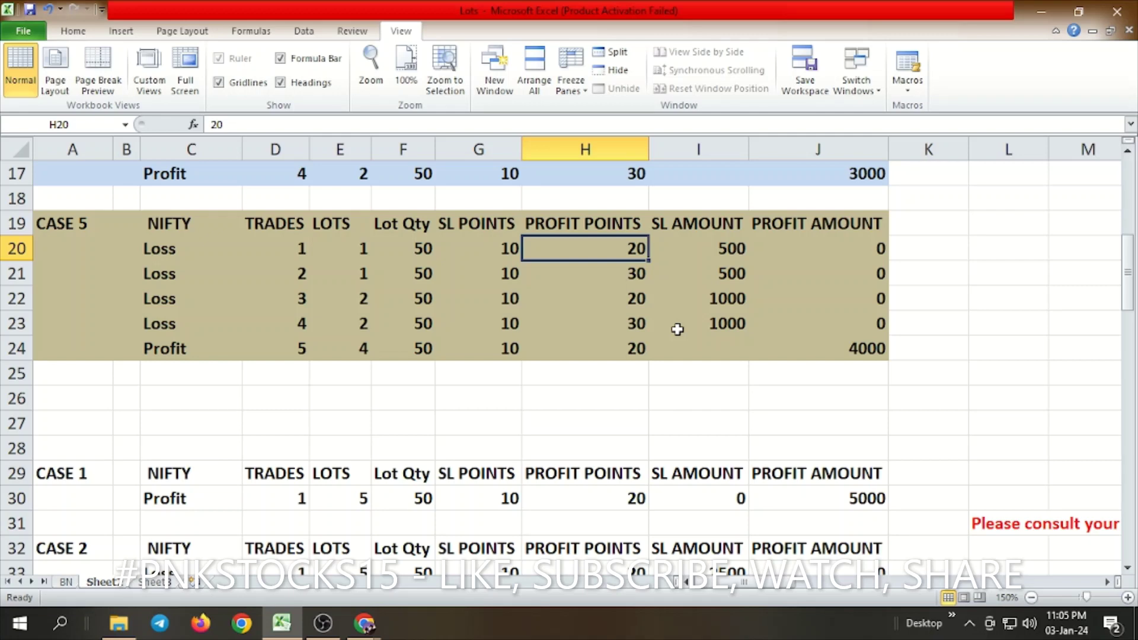
left_click(634, 302)
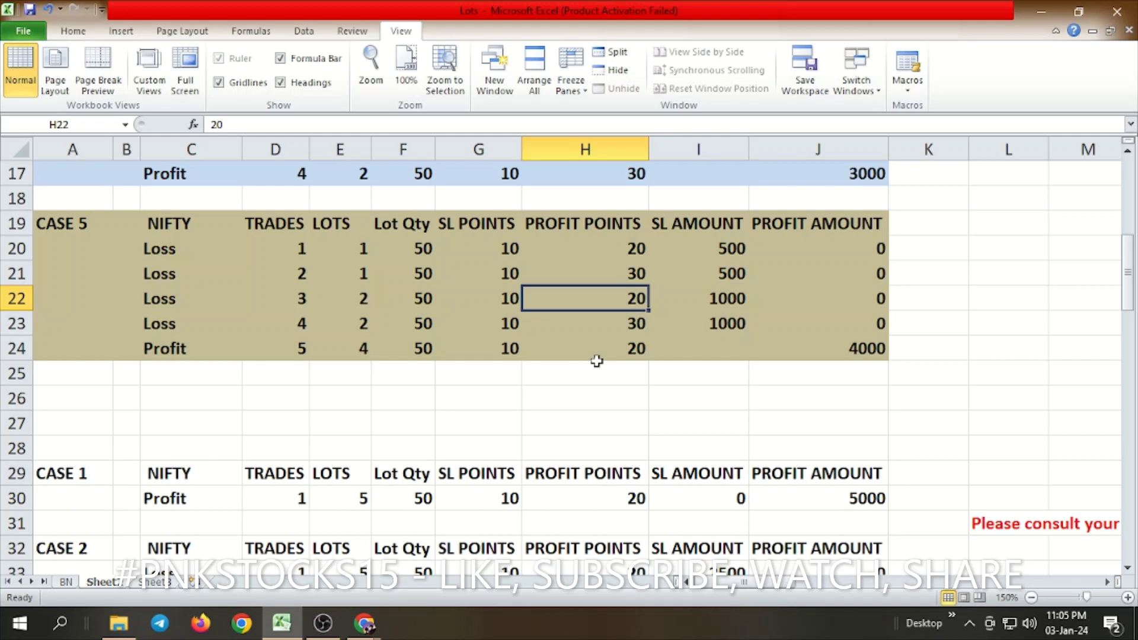
Review the lots, SL amounts and profit amounts of Cases 1 to 5 in the block starting at row 29
scroll(596, 361, "down", 1)
scroll(596, 361, "down", 2)
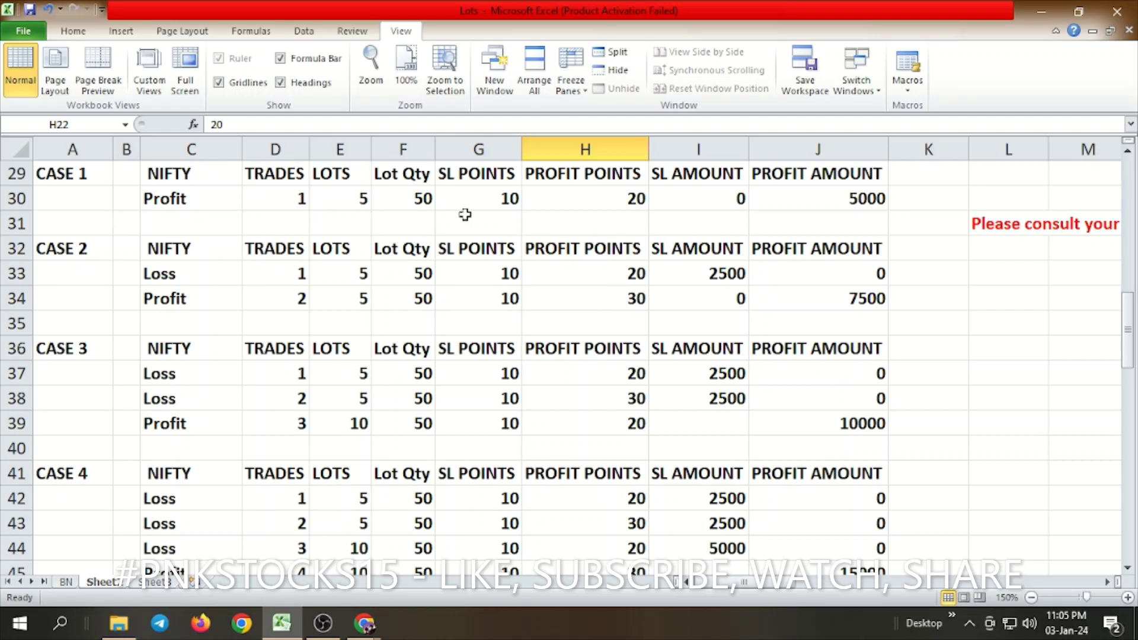
left_click(353, 205)
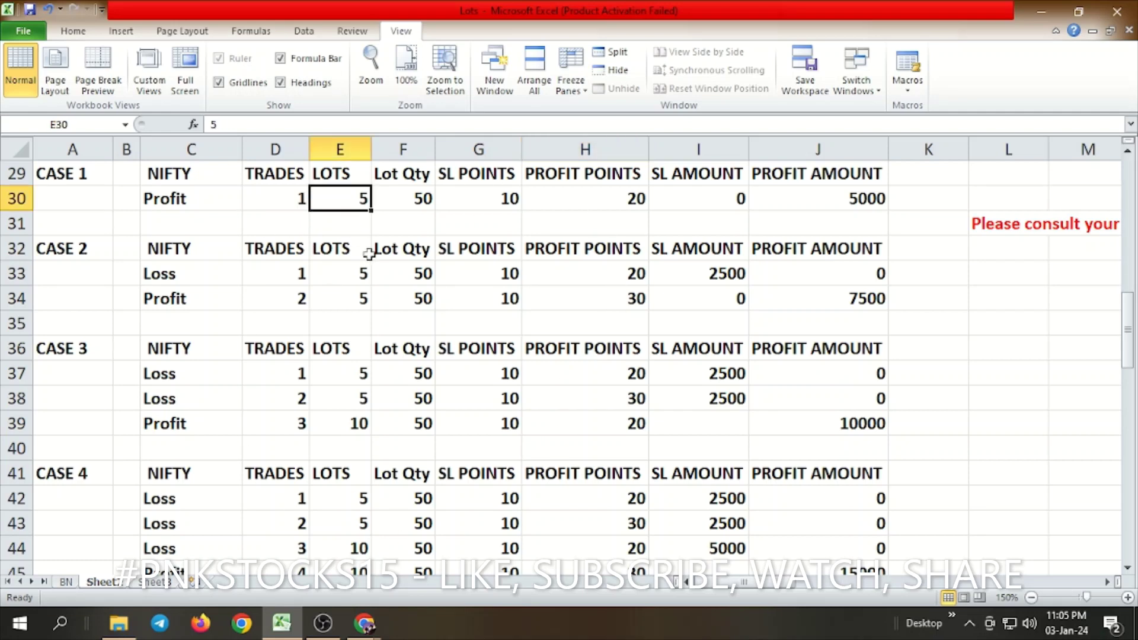
left_click(846, 202)
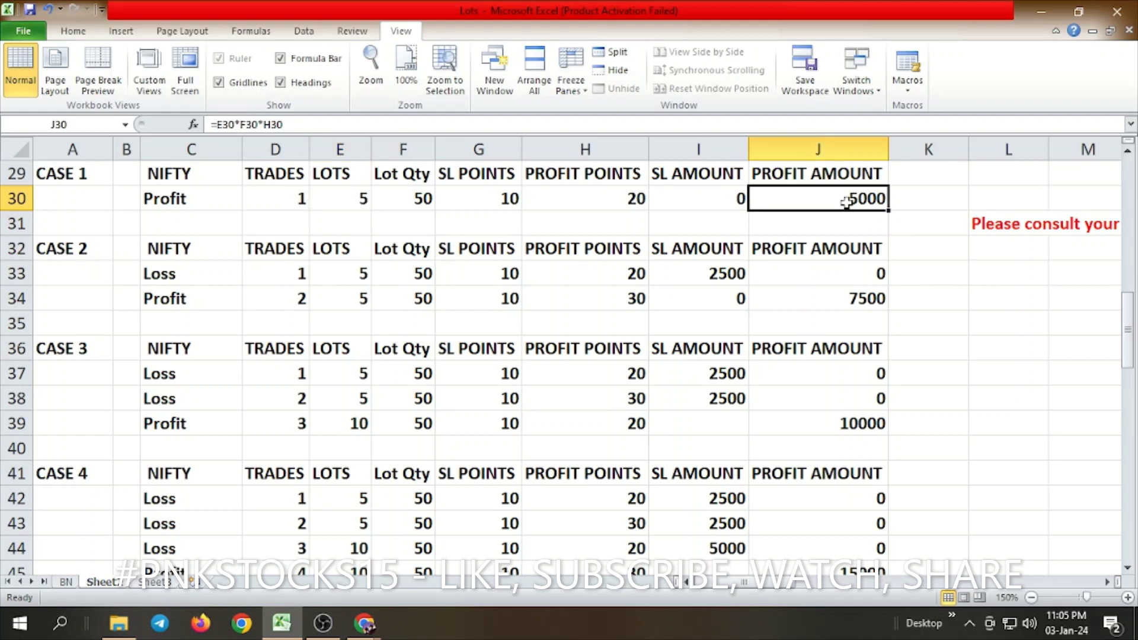
left_click(687, 191)
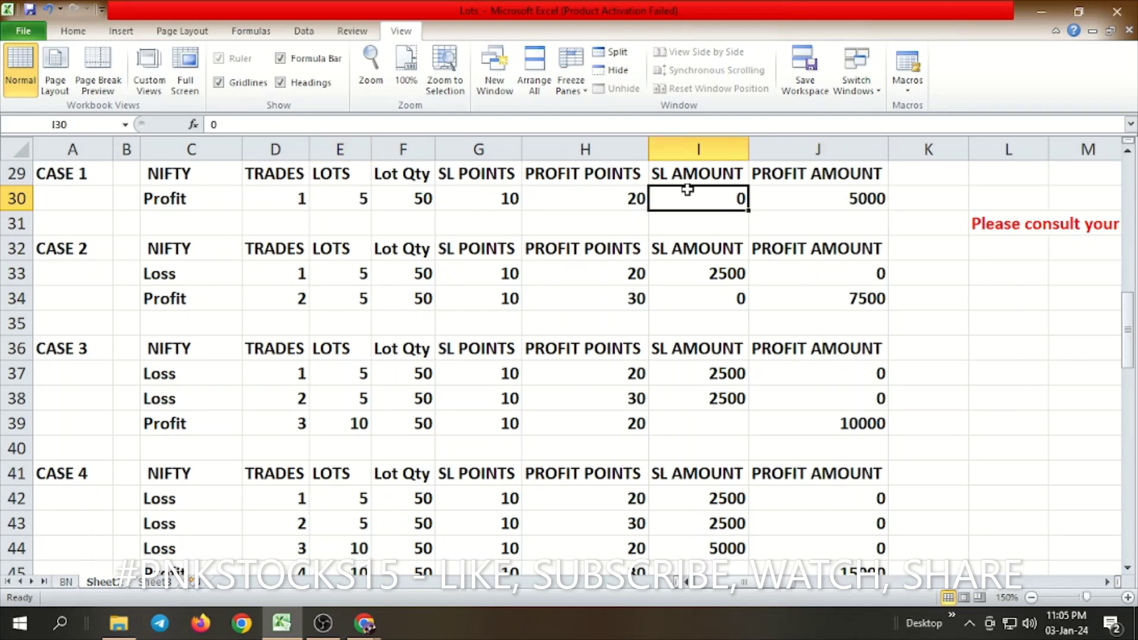
left_click(837, 299)
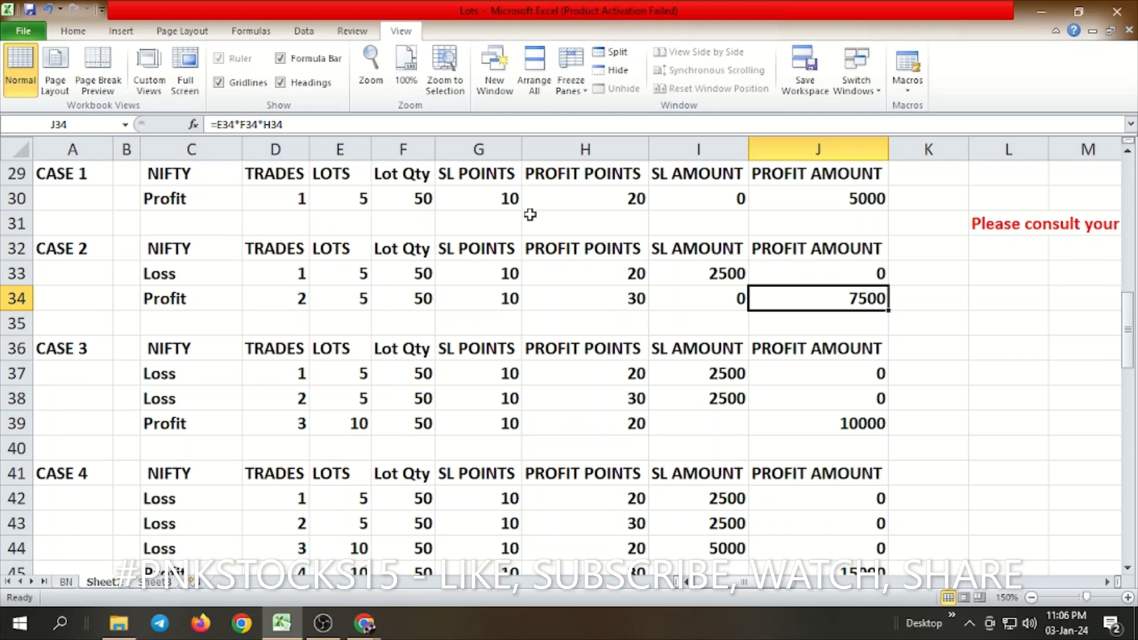
scroll(530, 214, "down", 1)
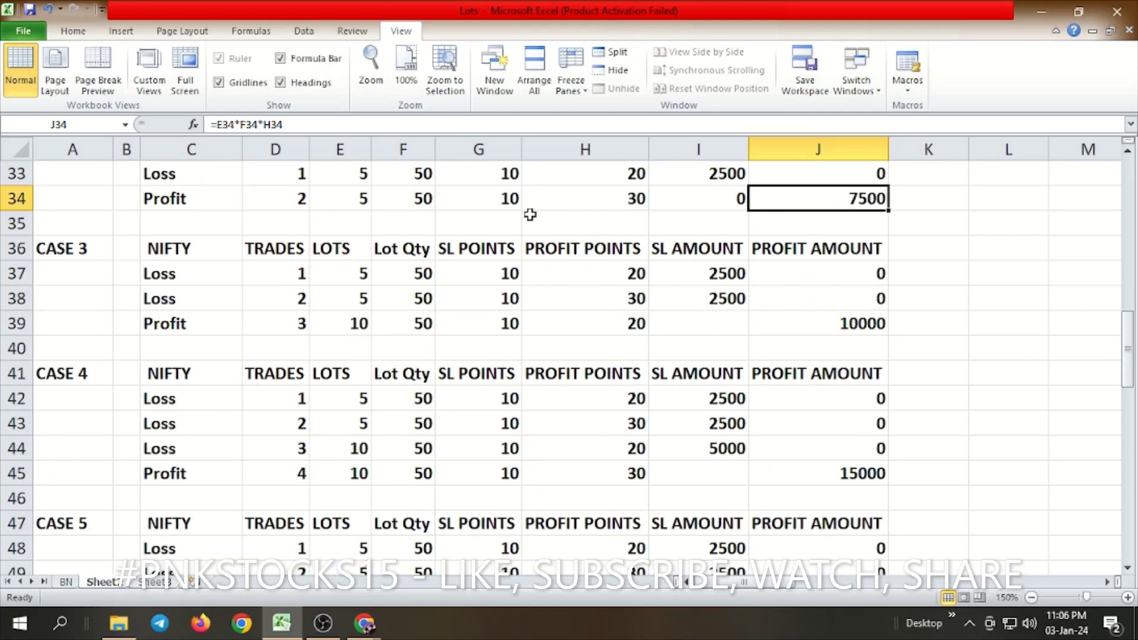
scroll(530, 214, "down", 1)
scroll(530, 215, "down", 1)
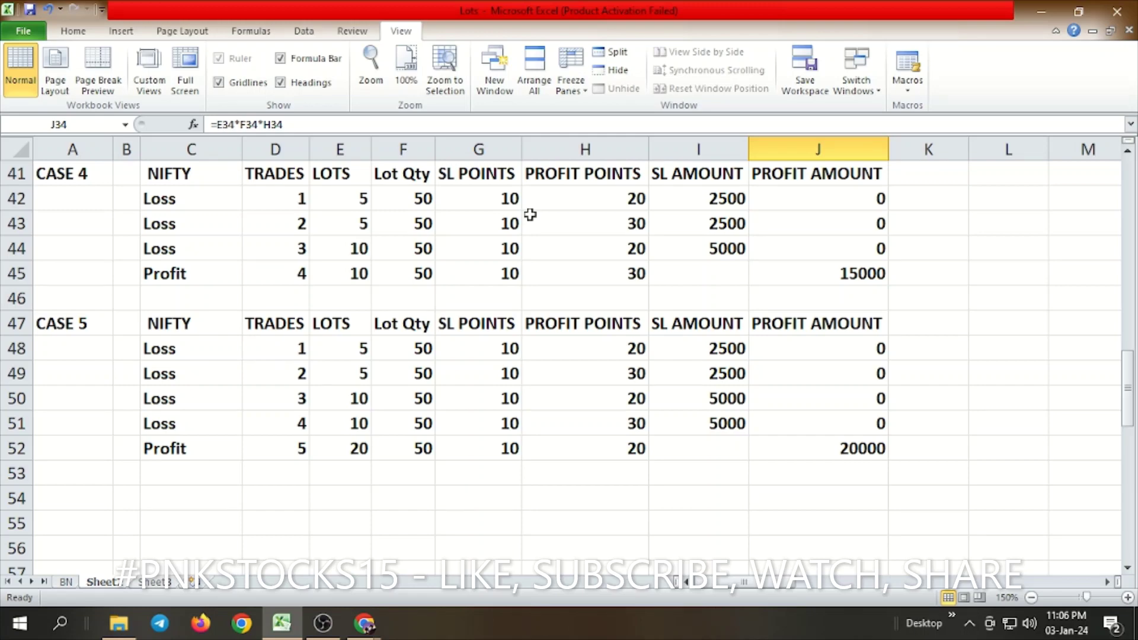
Compare the coloured one-lot cases at the start of the sheet with the five-lot cases in rows 29 to 52
scroll(530, 215, "up", 13)
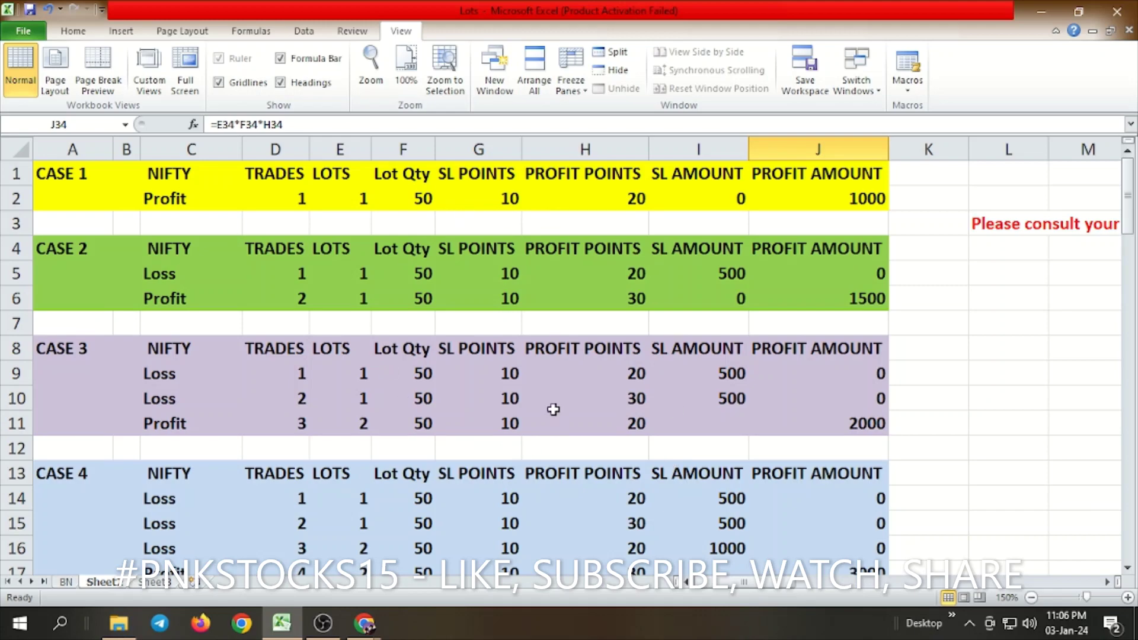
scroll(553, 408, "down", 7)
scroll(553, 409, "down", 3)
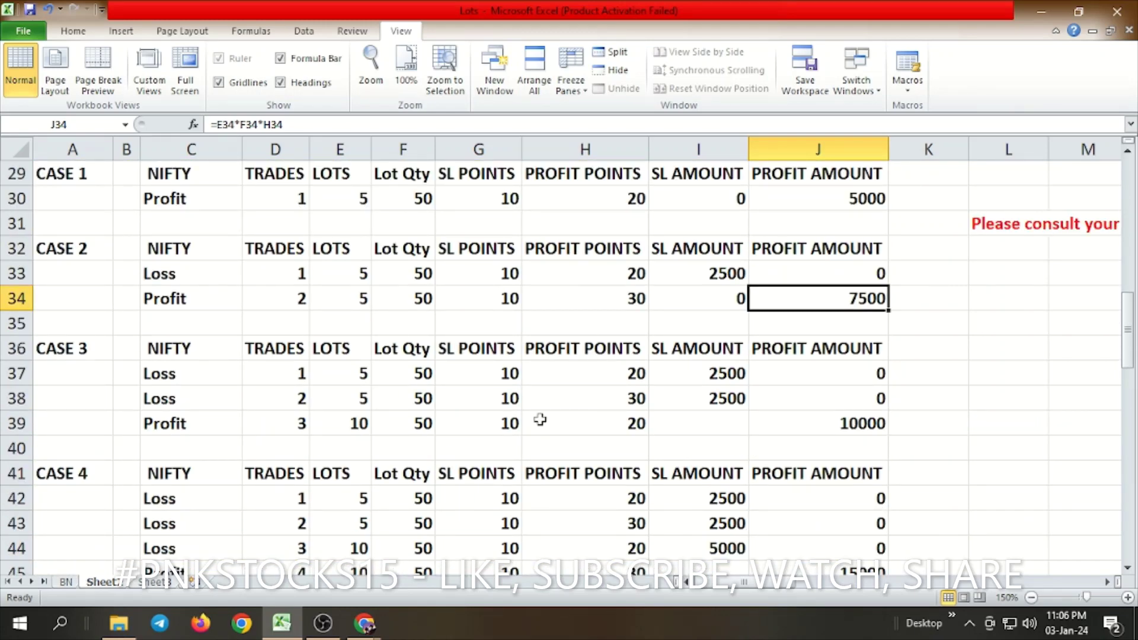
scroll(533, 388, "down", 1)
scroll(534, 390, "down", 3)
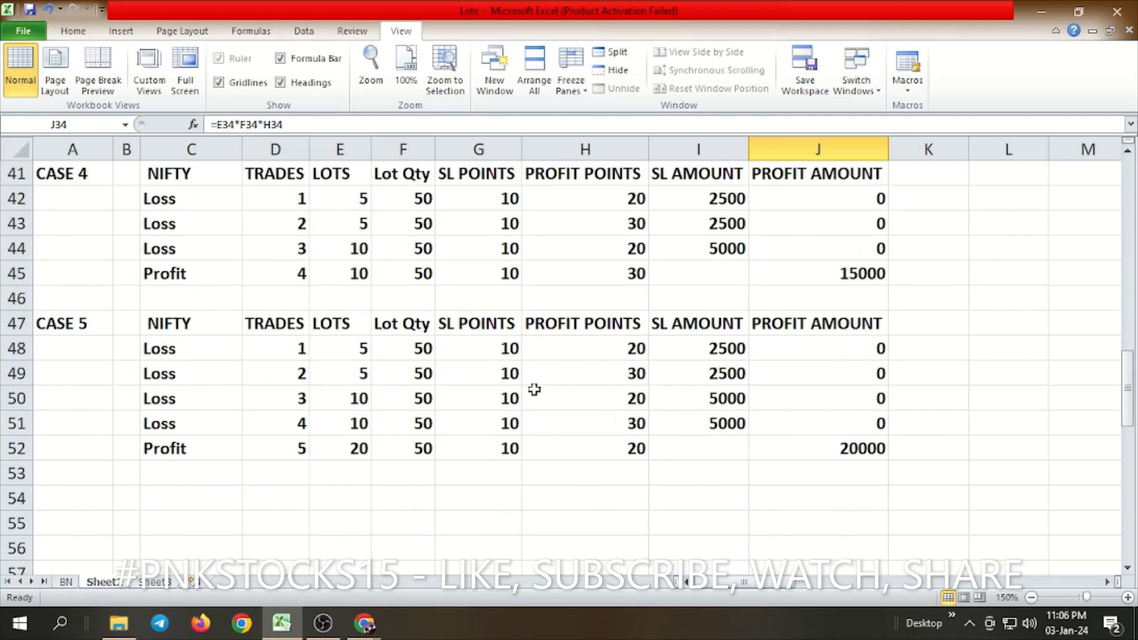
scroll(534, 389, "up", 1)
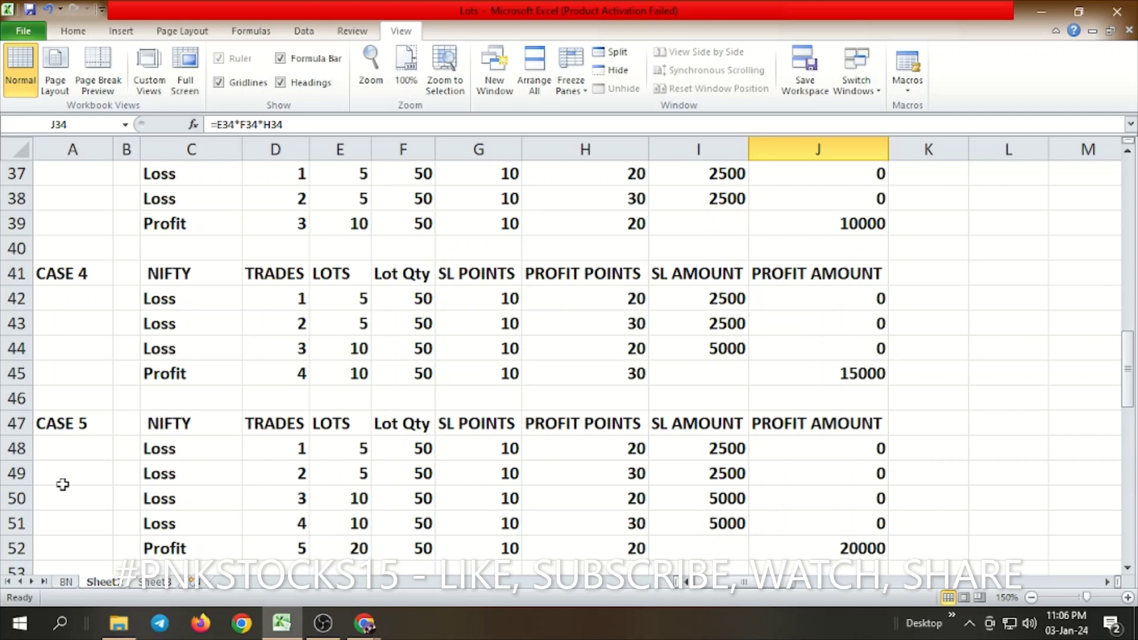
scroll(423, 442, "up", 12)
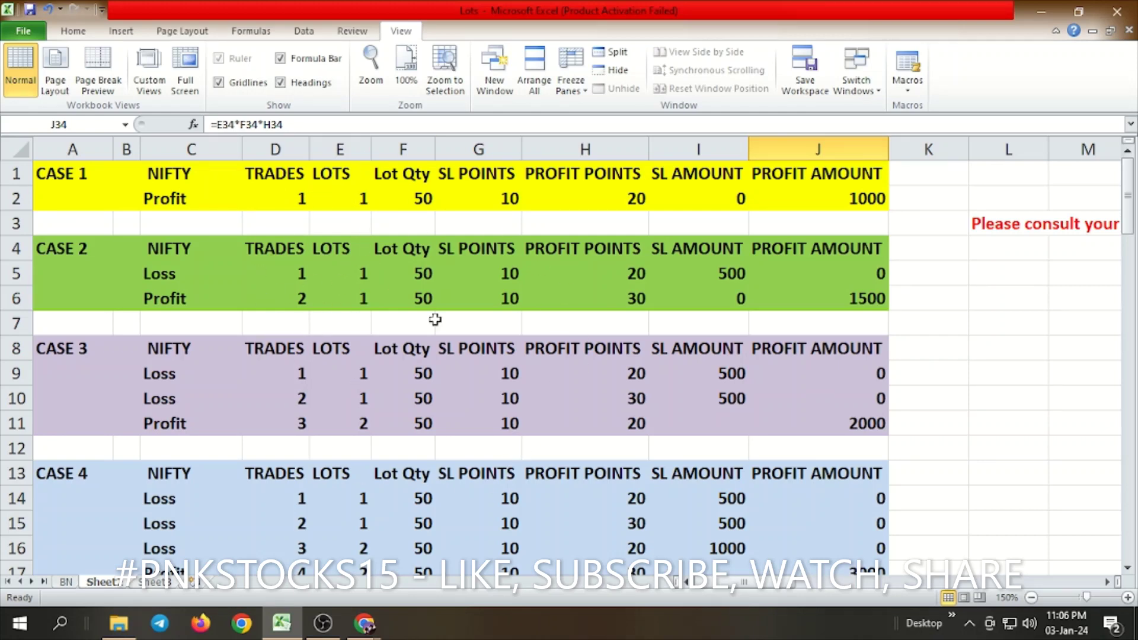
scroll(397, 302, "down", 7)
scroll(397, 301, "down", 3)
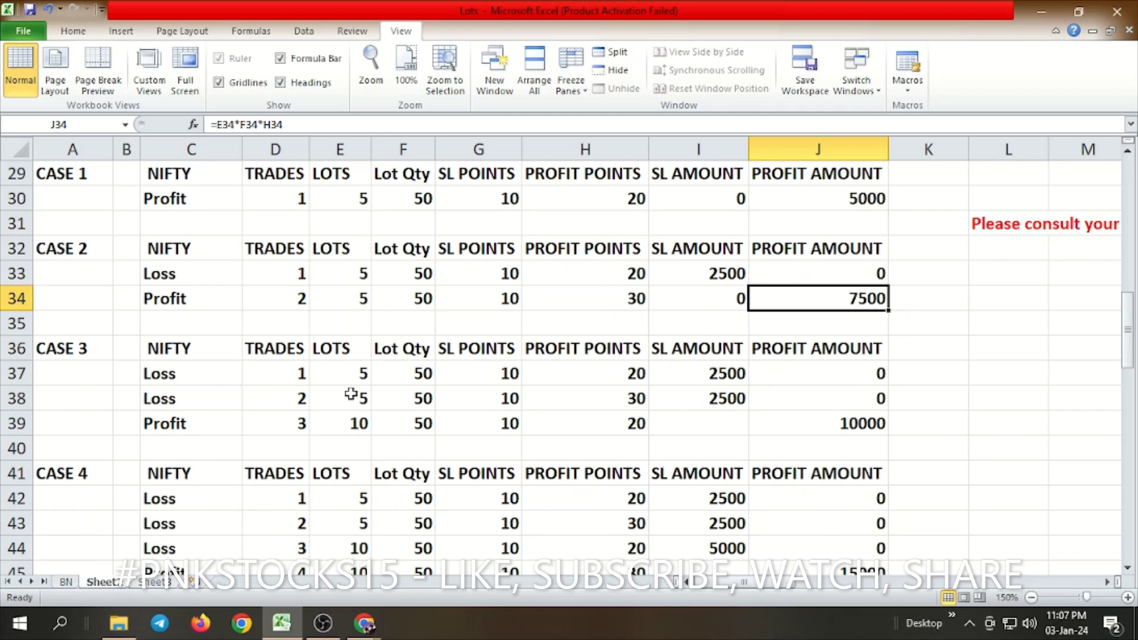
scroll(331, 444, "down", 2)
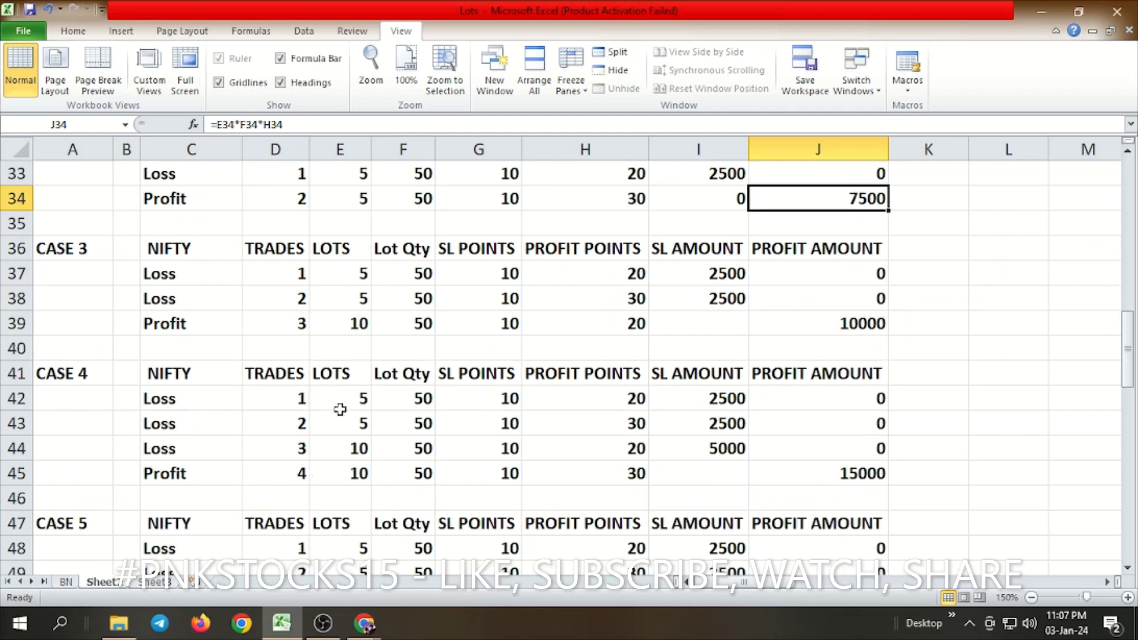
scroll(331, 498, "down", 2)
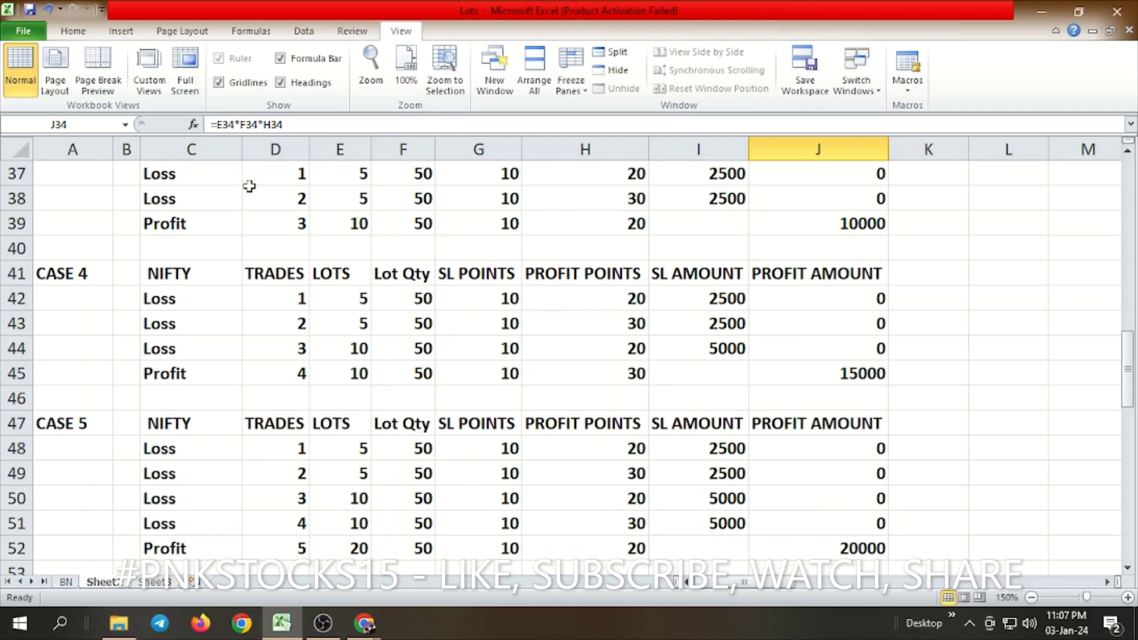
scroll(278, 498, "up", 12)
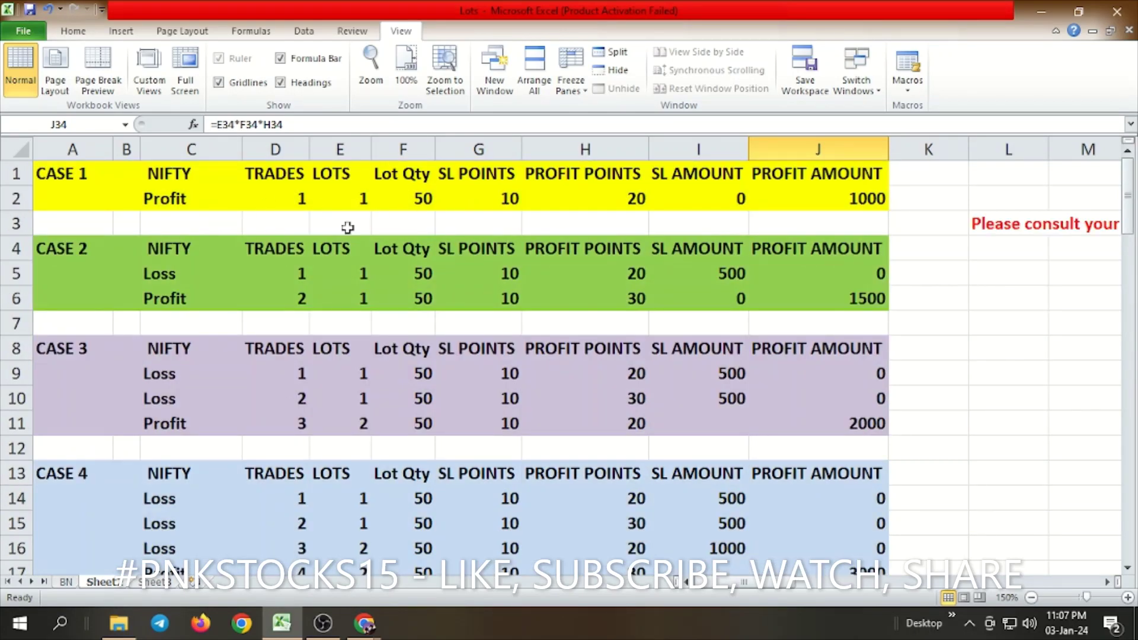
Examine the lots, profit points, SL amounts and profit amounts of the ten-lot cases in rows 58 to 81
scroll(358, 234, "down", 8)
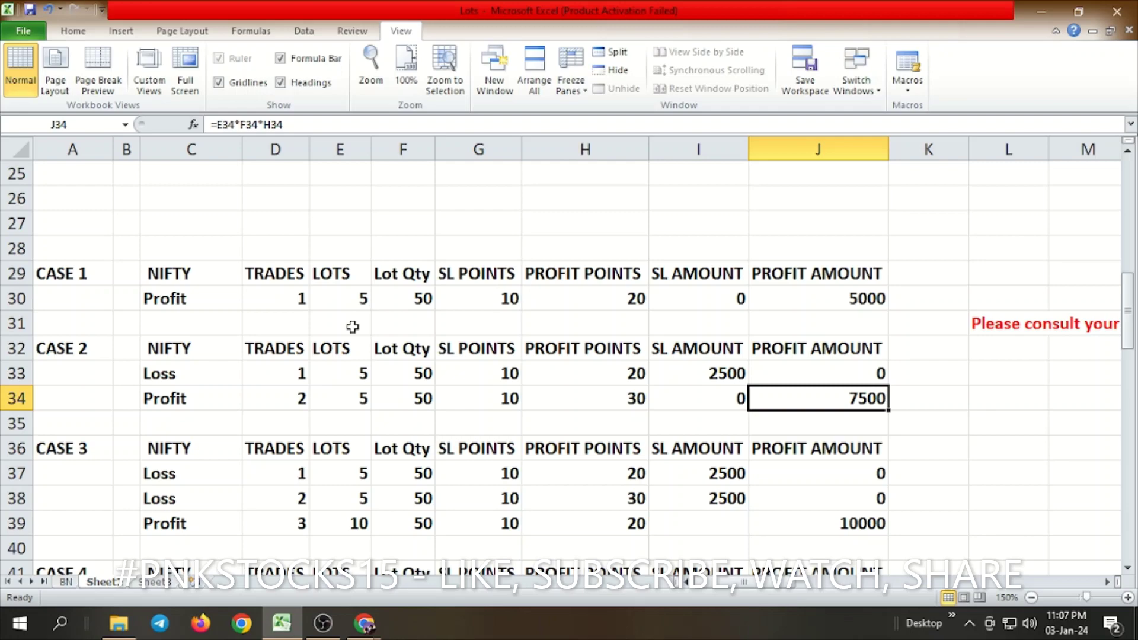
scroll(373, 360, "down", 7)
scroll(376, 363, "down", 4)
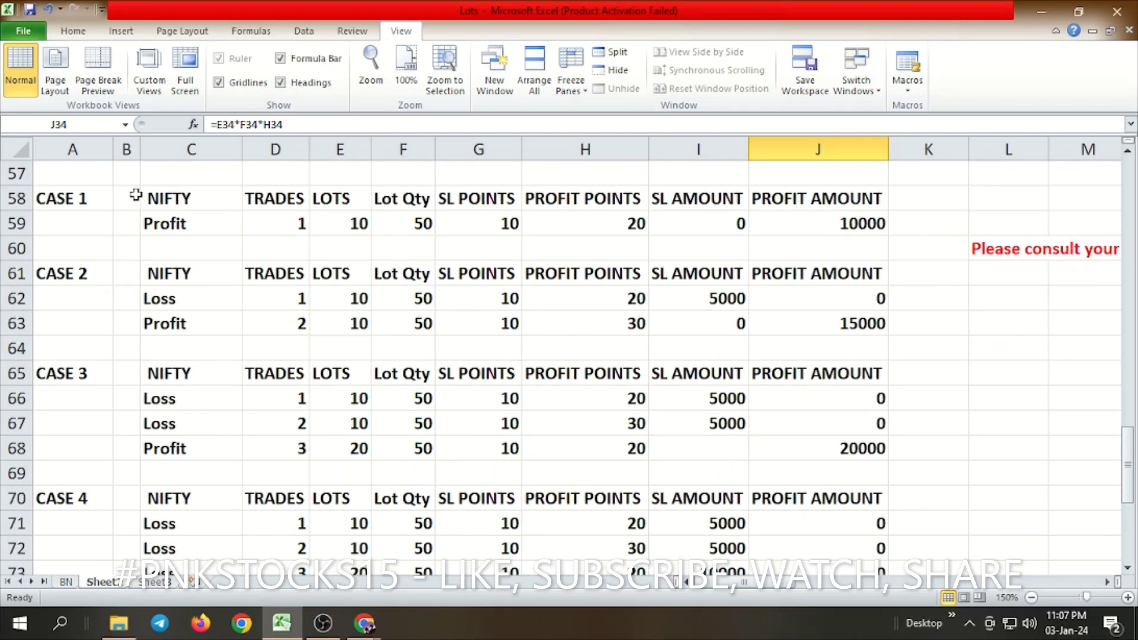
left_click(355, 224)
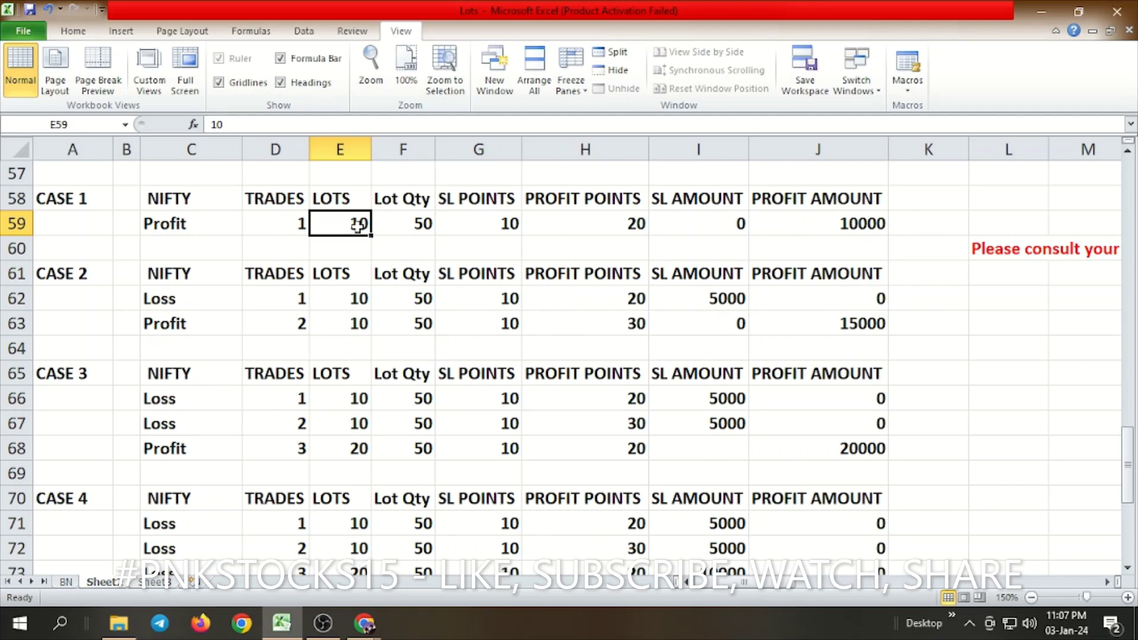
left_click(840, 228)
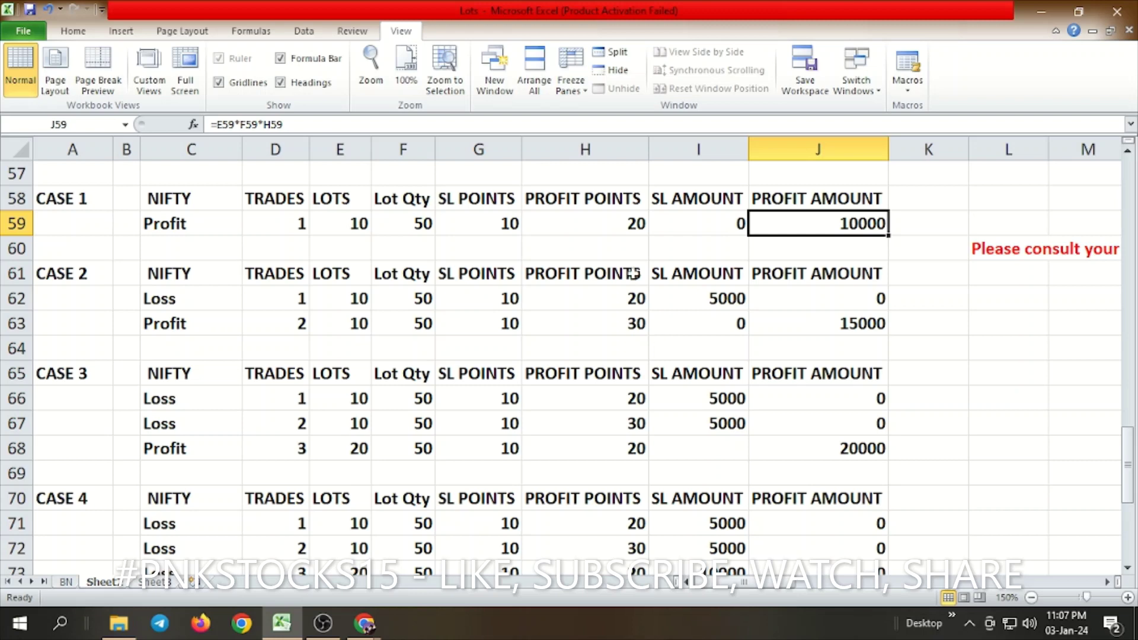
left_click(584, 331)
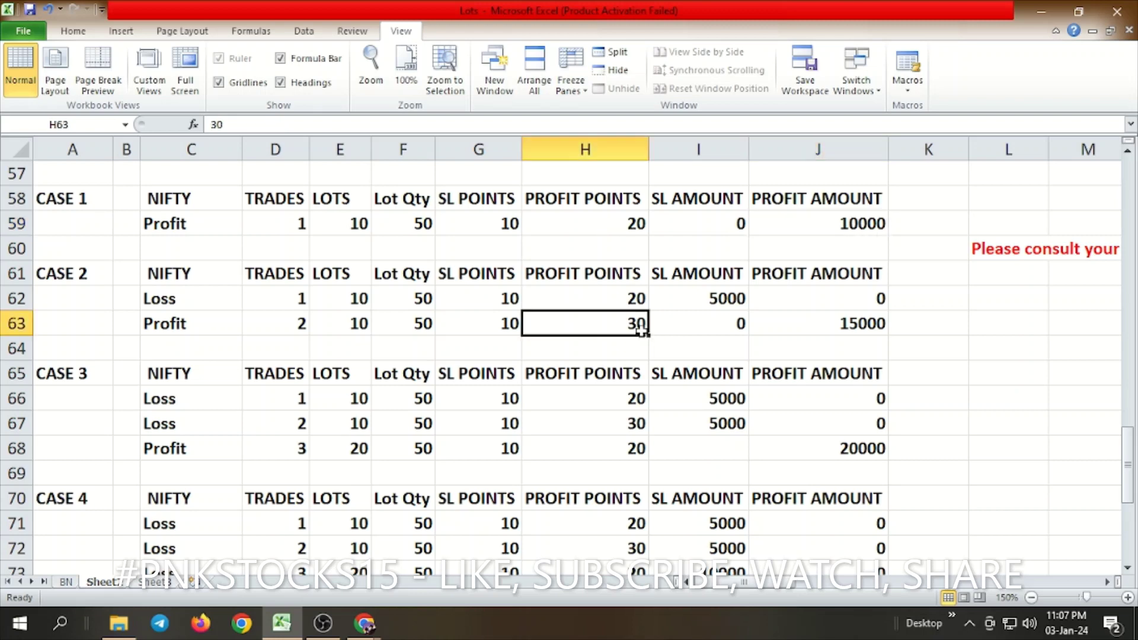
left_click(817, 329)
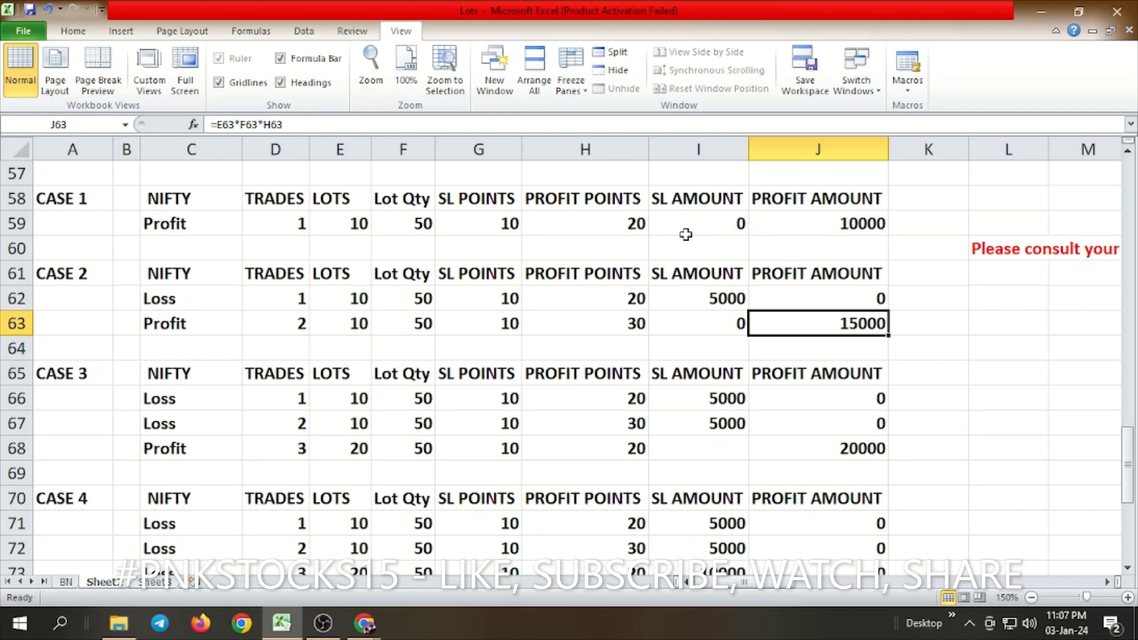
left_click(695, 297)
left_click(818, 330)
scroll(373, 363, "down", 7)
scroll(375, 366, "up", 3)
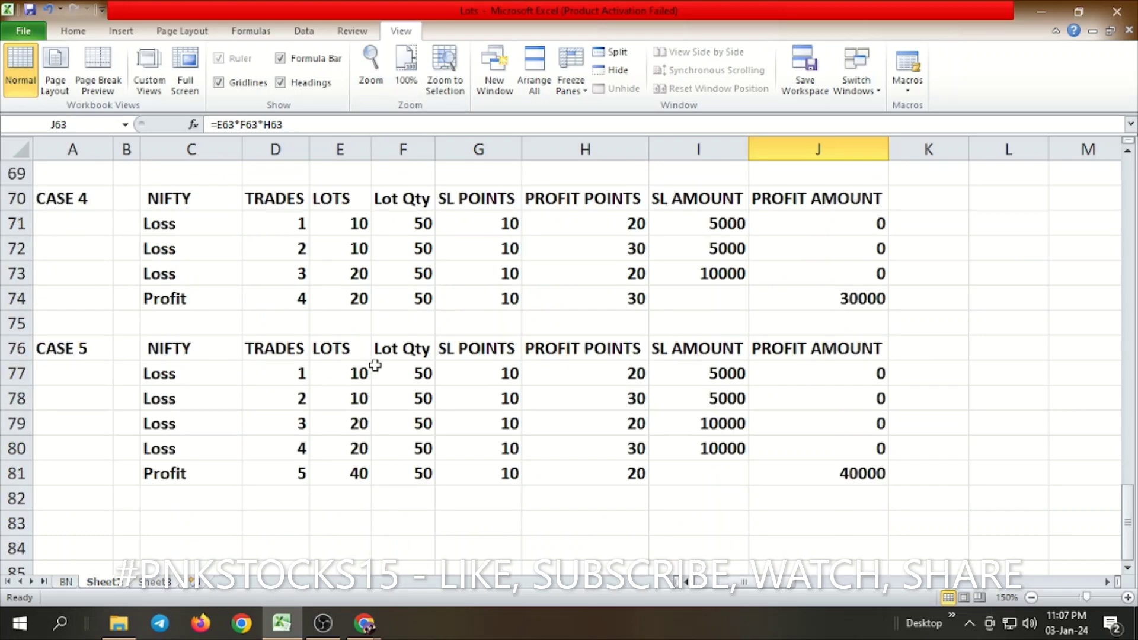
Review the one-lot cases again from row 1 down to the five-lot cases starting at row 29
scroll(375, 365, "up", 20)
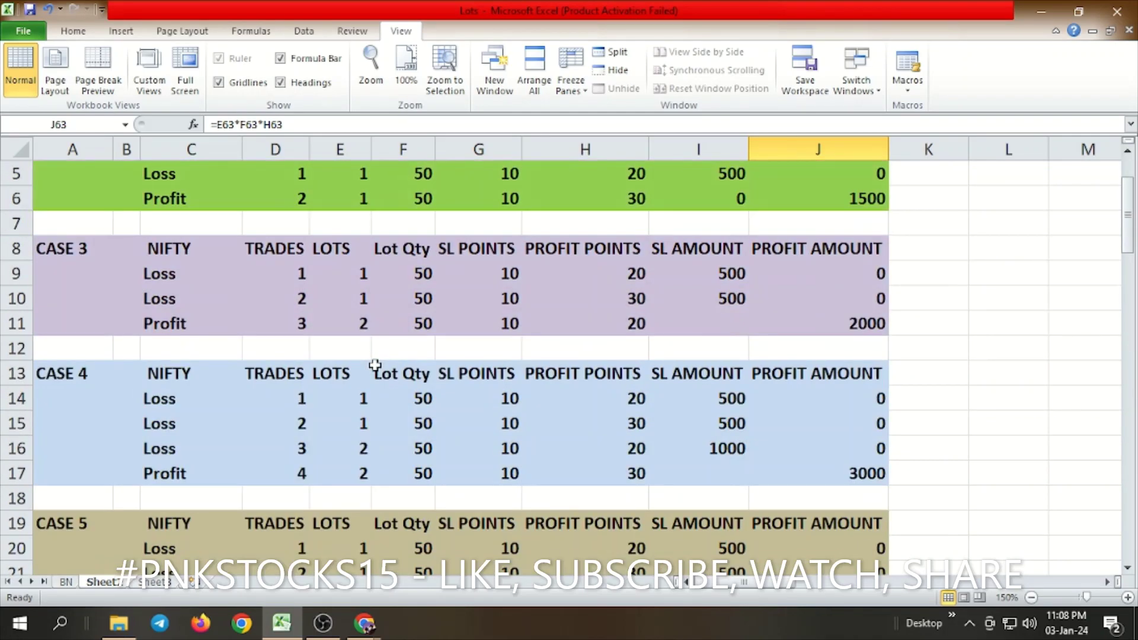
scroll(375, 366, "up", 1)
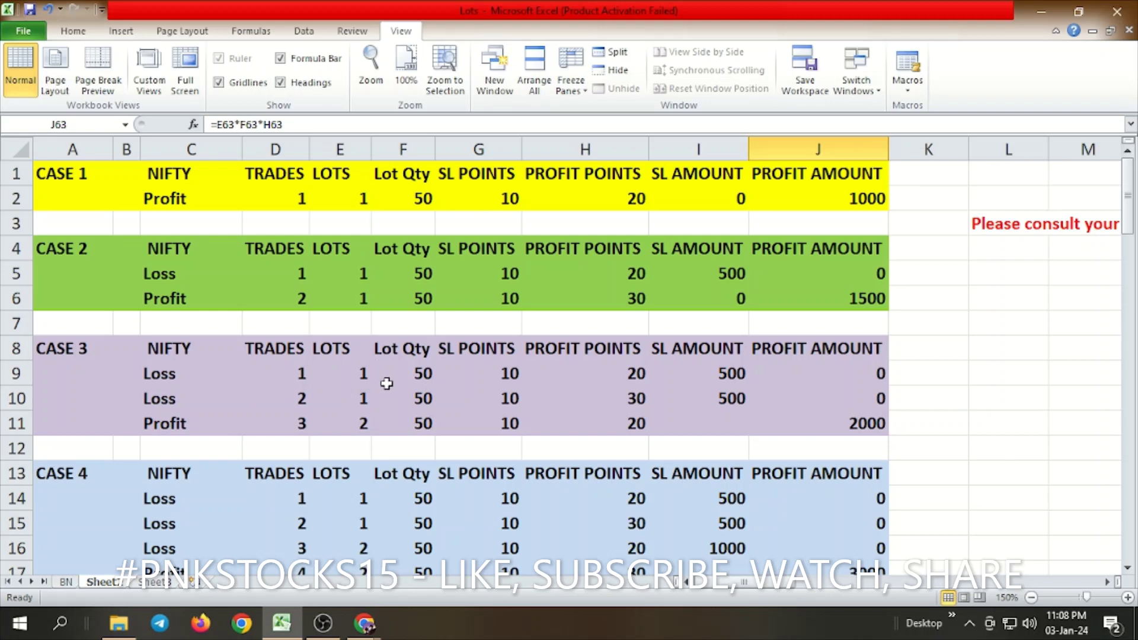
scroll(386, 383, "down", 2)
scroll(386, 384, "down", 6)
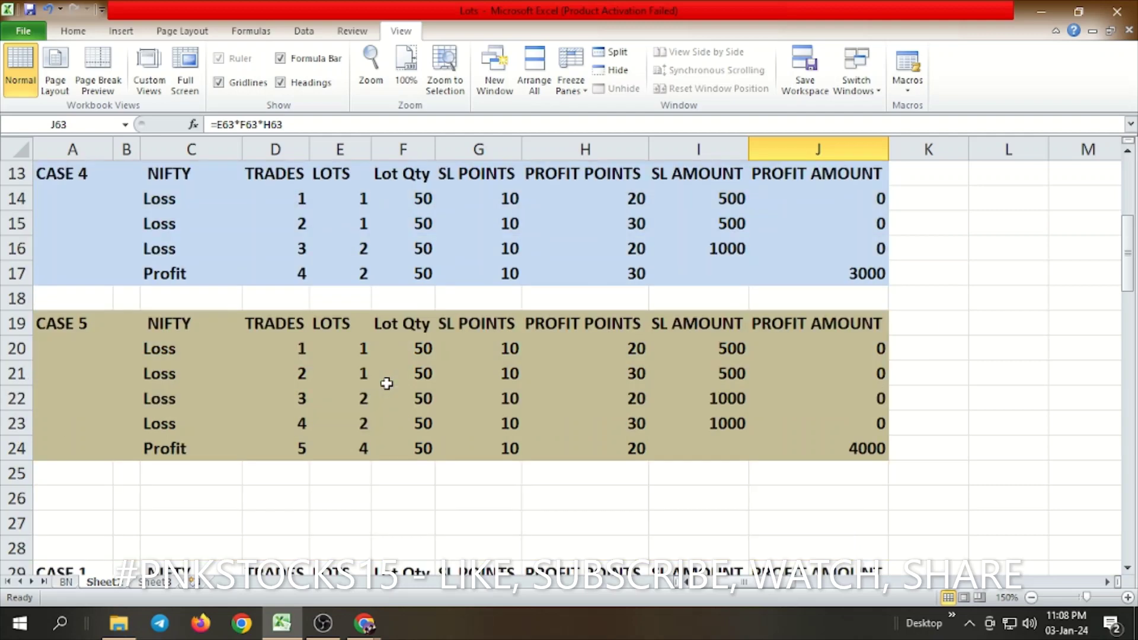
scroll(386, 383, "down", 2)
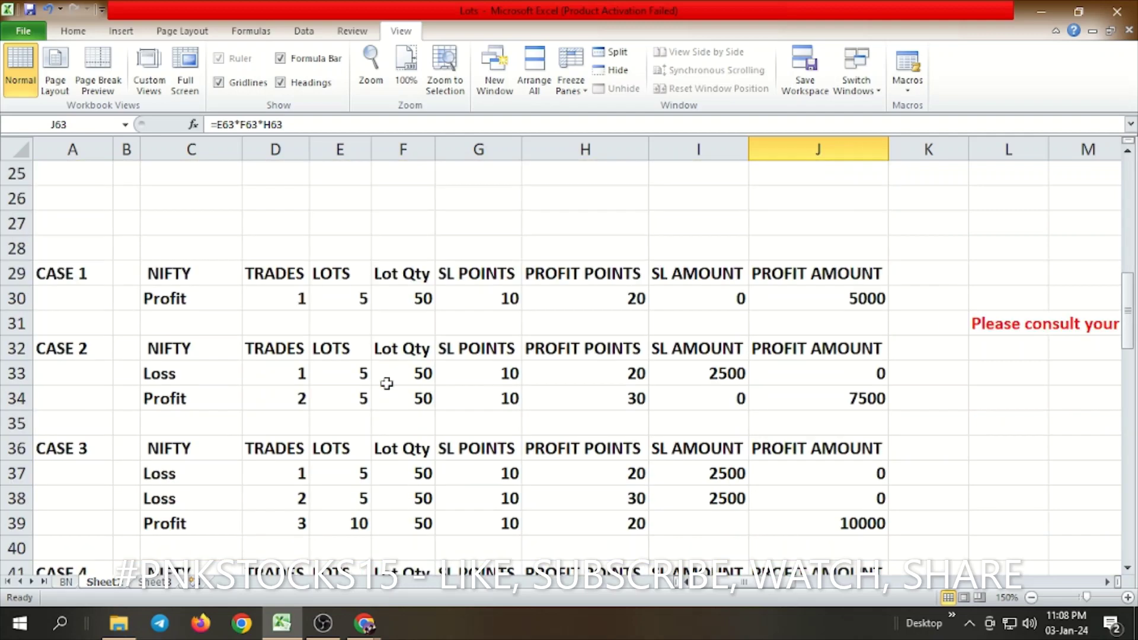